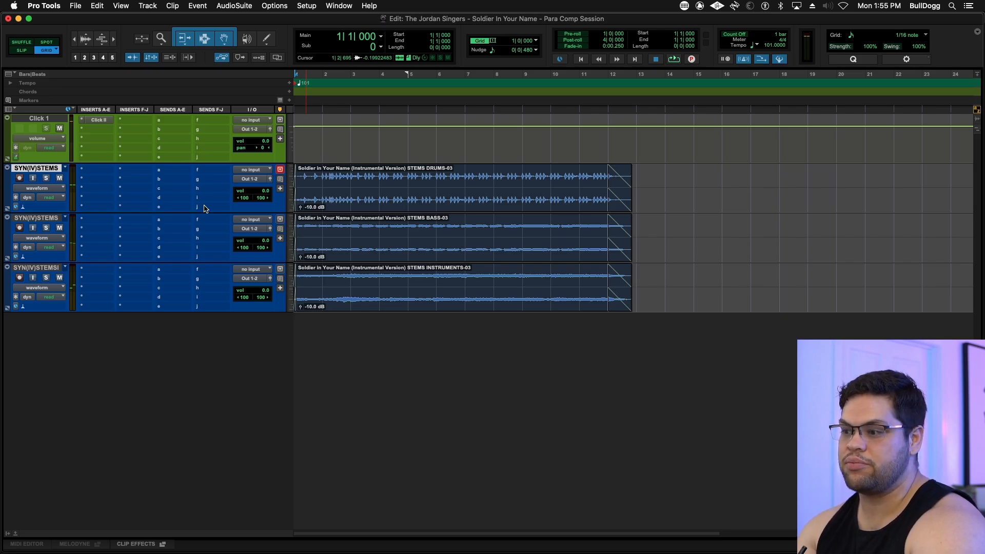
Play back the unprocessed drum, bass and instrument stems from the start, and stop
key(space)
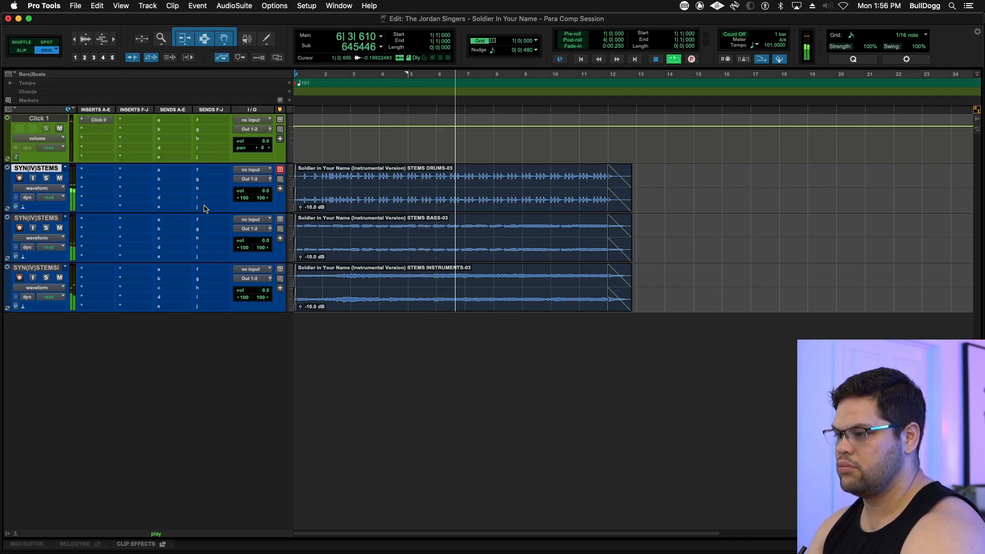
key(space)
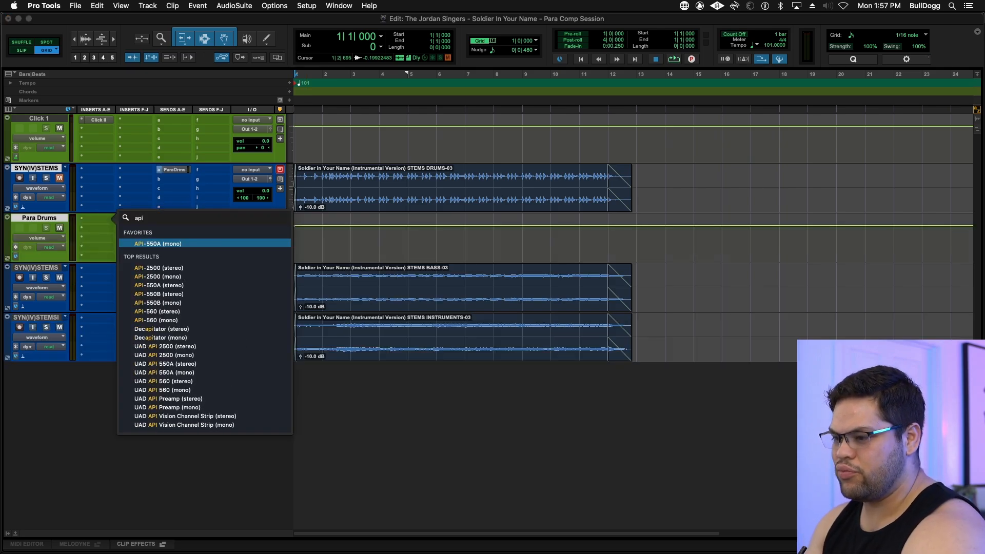
Insert the stereo API-2500 compressor on the Para Drums track, move its window clear of the tracks and enable manual make-up gain
key(Down)
key(Down)
key(Up)
key(Return)
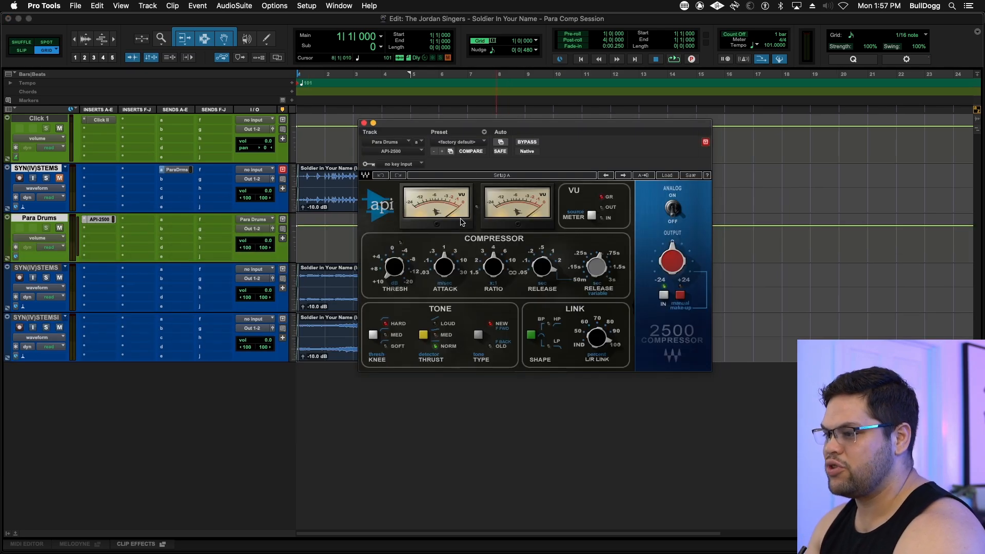
drag(499, 131, 460, 44)
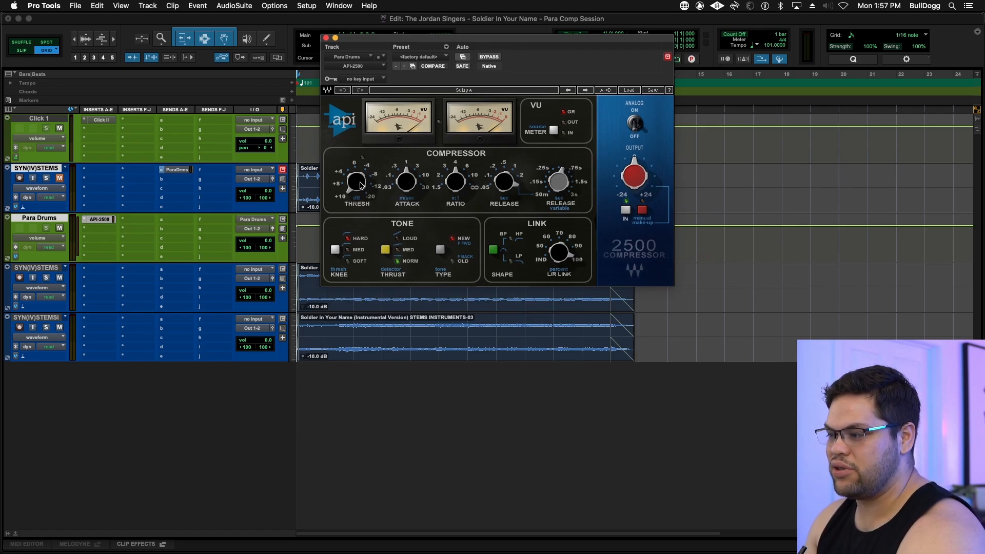
click(641, 210)
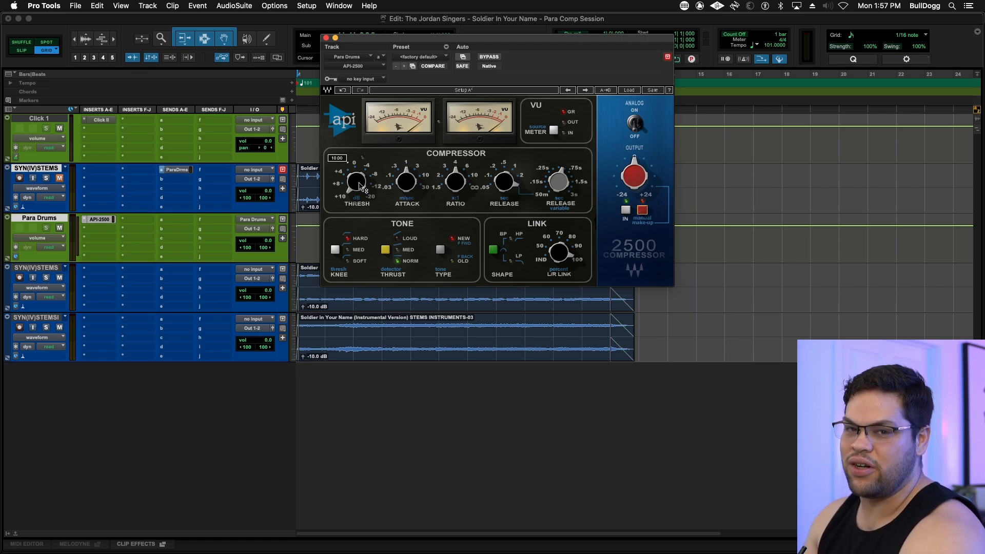
During playback, dial in the API-2500's threshold, attack and ratio, choose a fixed release time, and raise its output
key(space)
drag(362, 187, 362, 110)
drag(406, 181, 435, 186)
drag(357, 181, 357, 189)
drag(634, 176, 634, 171)
drag(456, 181, 455, 177)
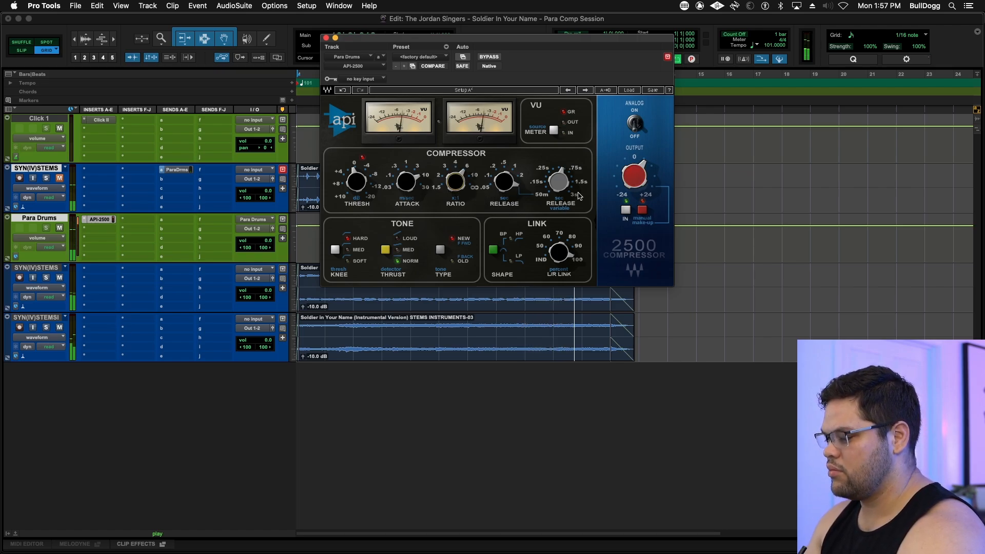
drag(505, 181, 505, 188)
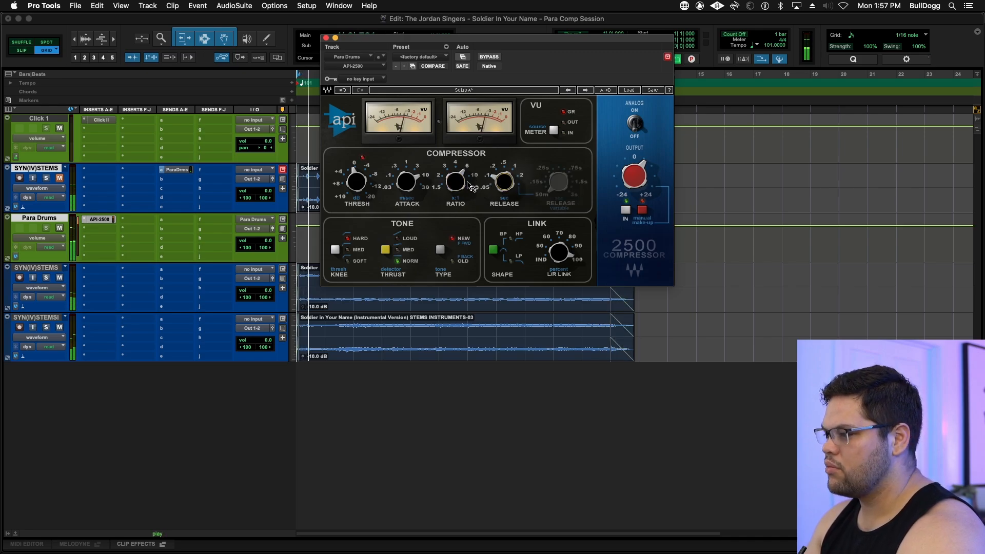
drag(634, 175, 634, 171)
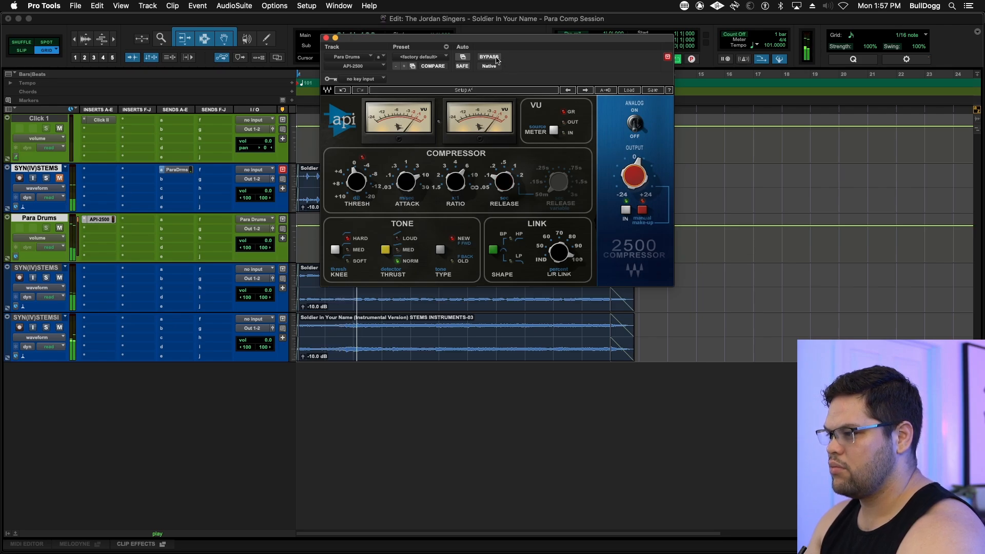
Compare the compressor bypassed and active, fine-tune the threshold to about -2.5 dB, and raise the output to 7.2 dB
click(496, 59)
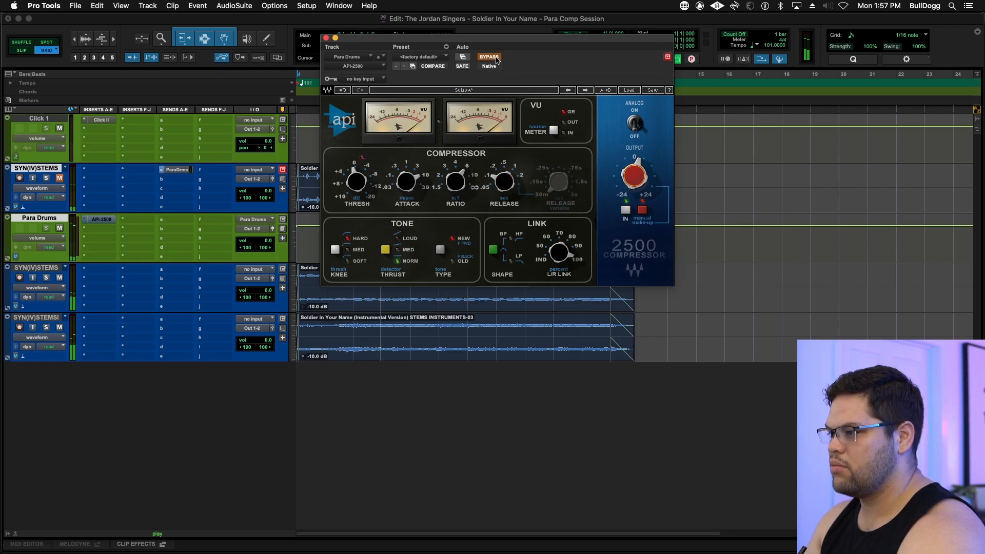
click(496, 59)
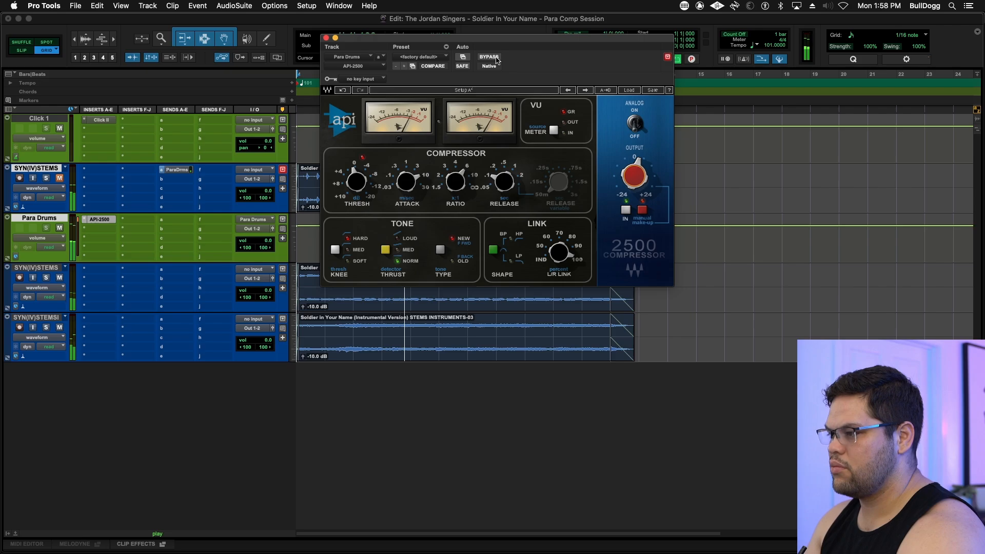
click(360, 181)
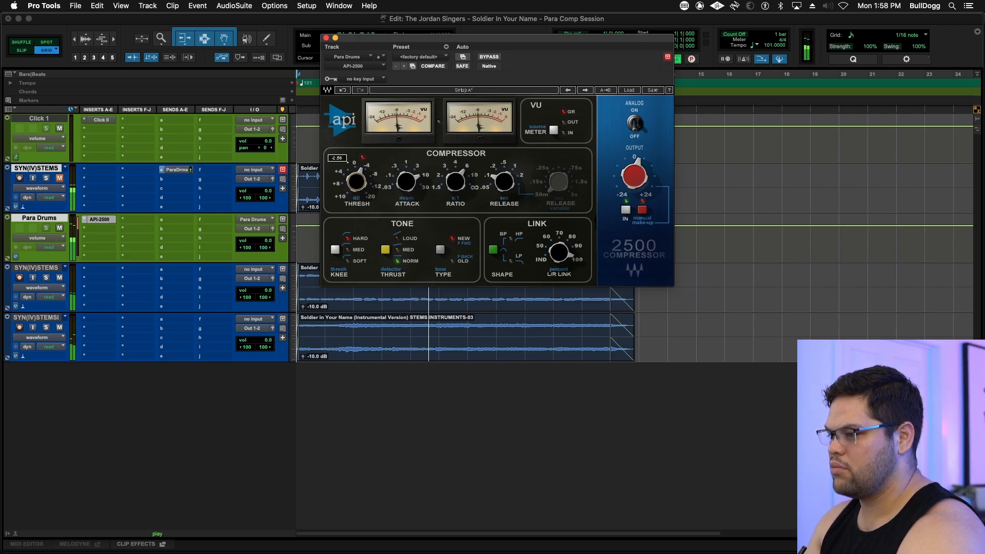
drag(634, 176, 635, 164)
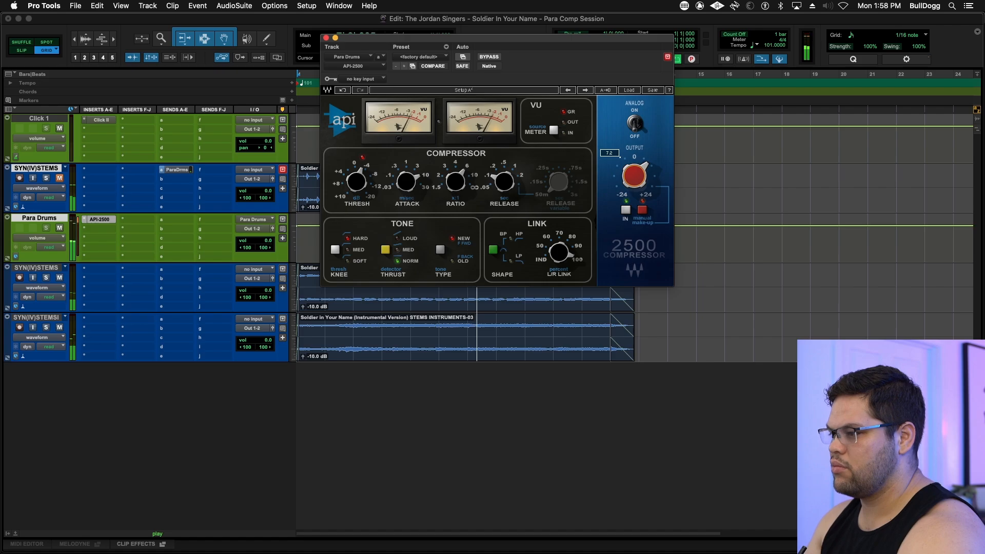
Level-match the compressed drums against the bypassed signal by lowering the API-2500's output to about 4 dB, leaving the plug-in active
click(492, 57)
click(485, 58)
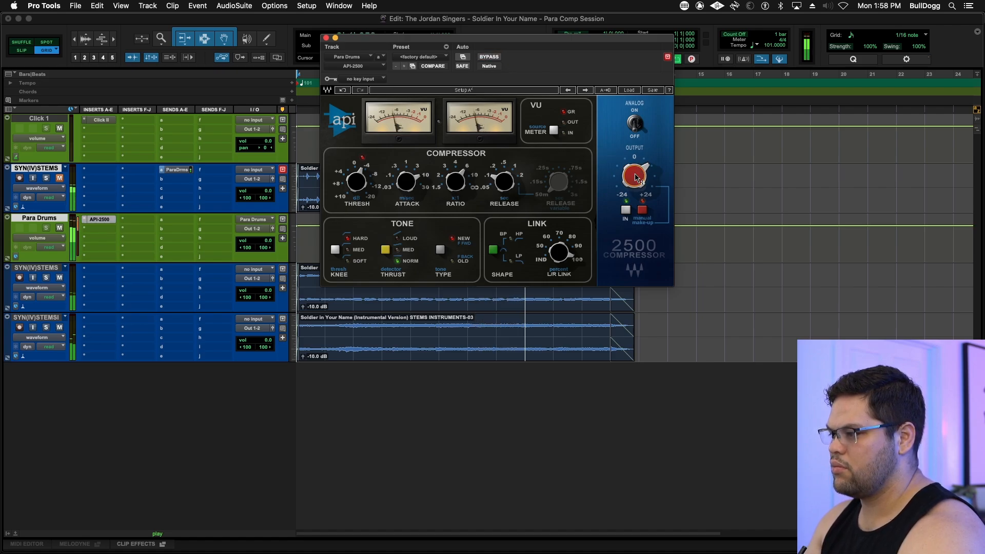
click(494, 58)
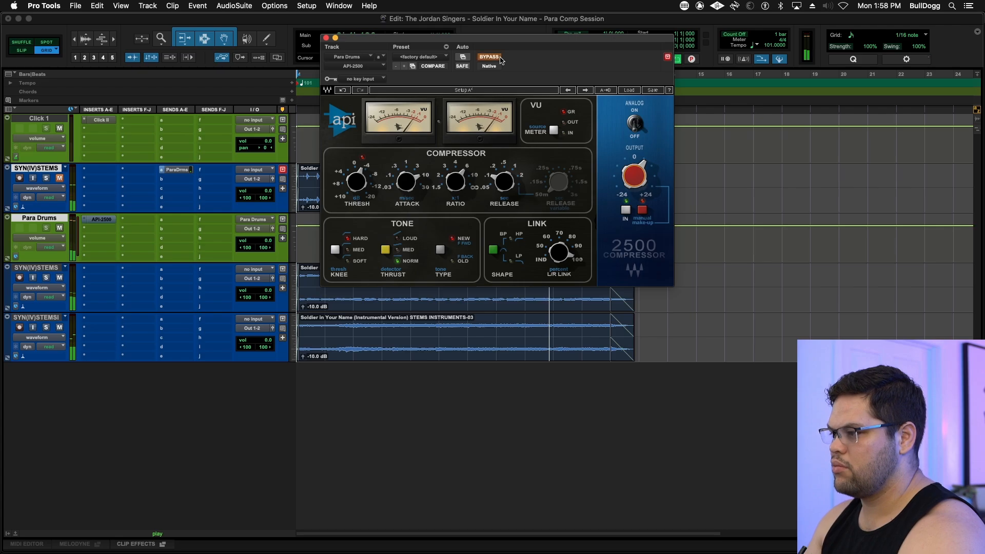
click(495, 57)
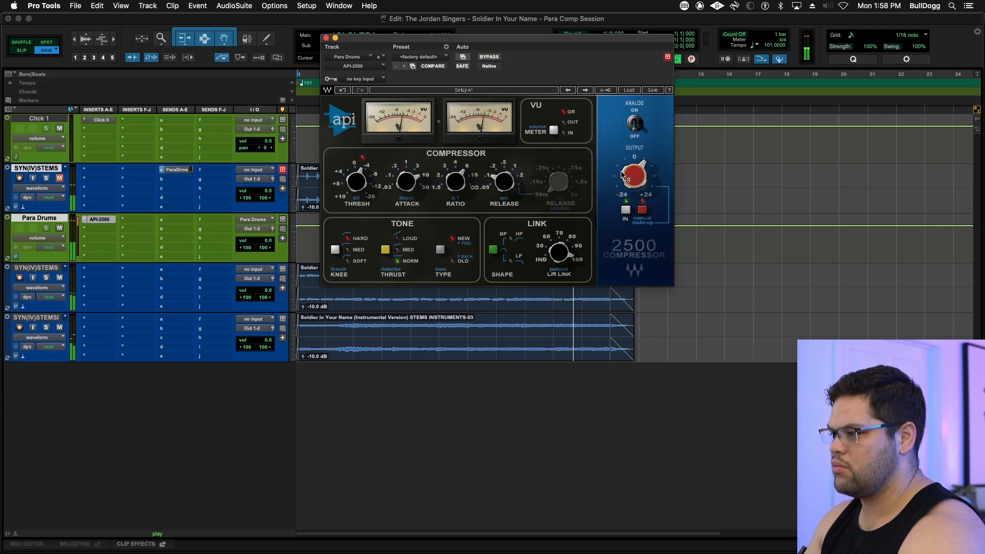
click(493, 58)
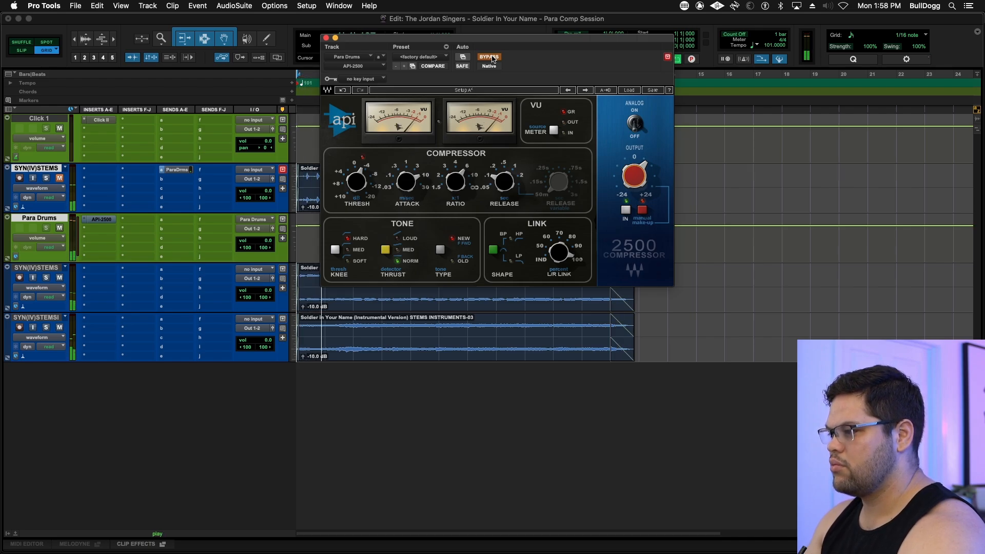
click(490, 57)
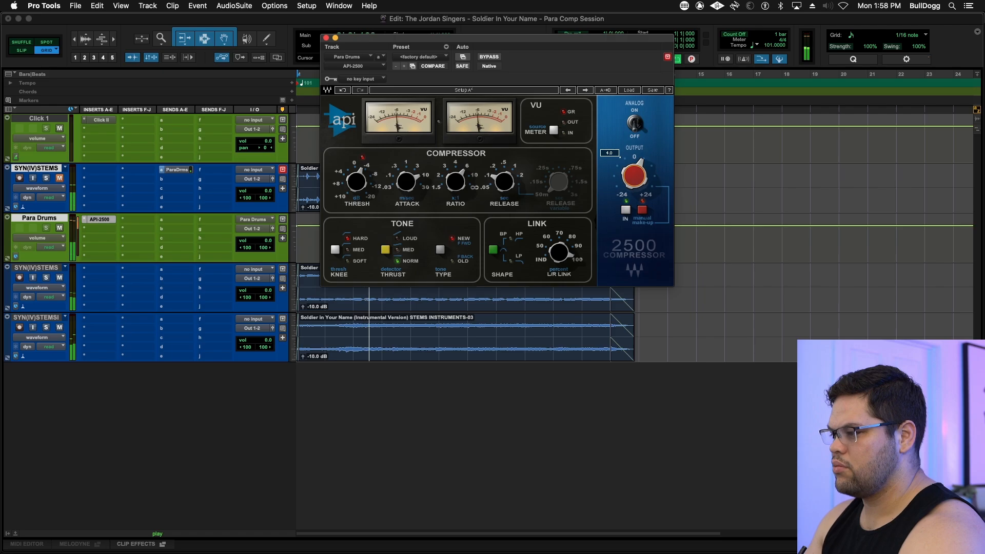
click(489, 57)
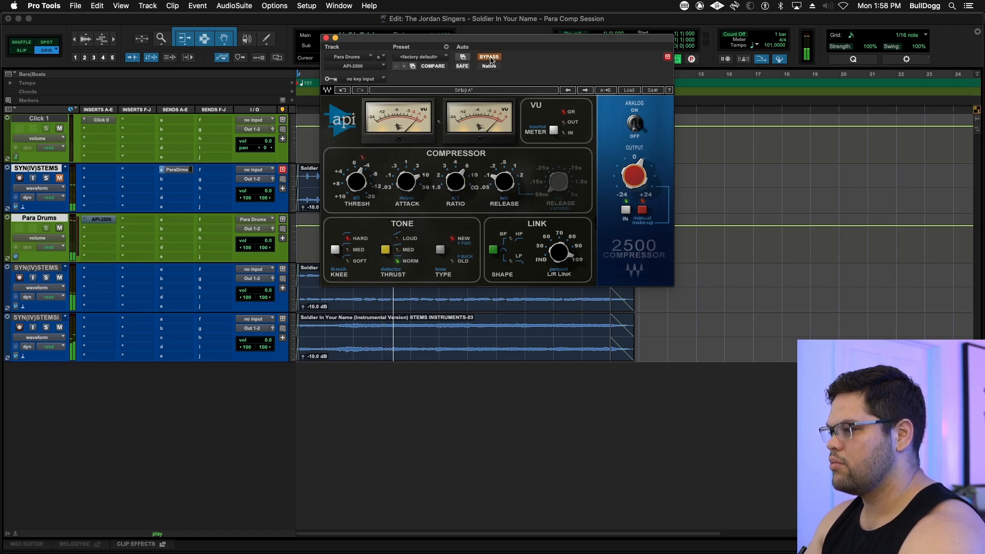
click(490, 57)
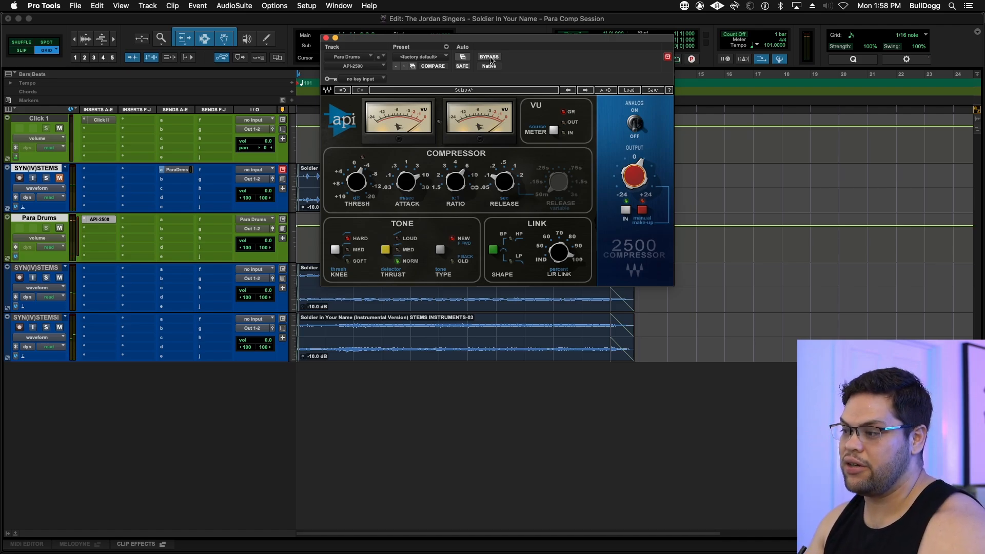
Unmute the drum stem, pull the Para Drums volume fully down, and blend it back in at -17.8 dB during playback
click(60, 178)
drag(267, 241, 267, 278)
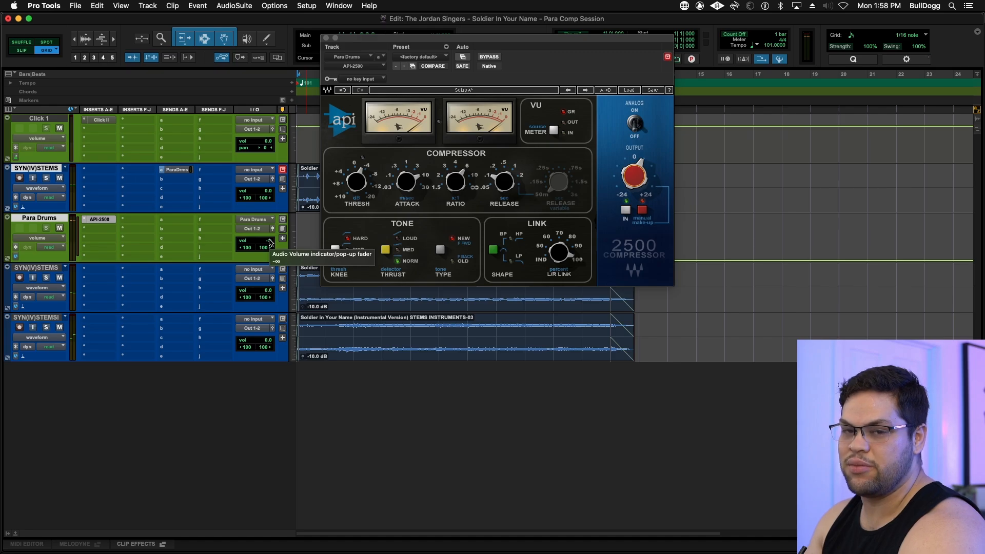
key(space)
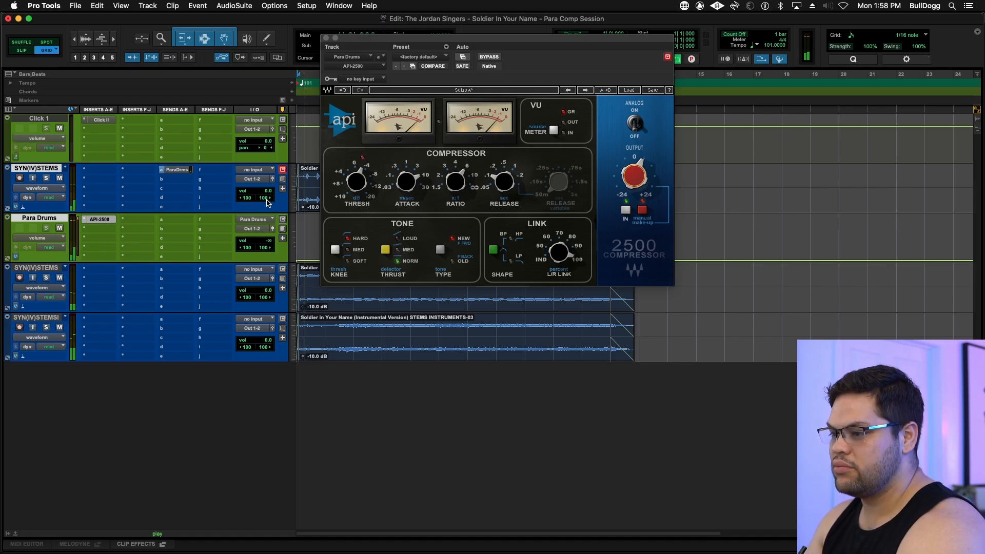
click(268, 244)
drag(268, 244, 268, 223)
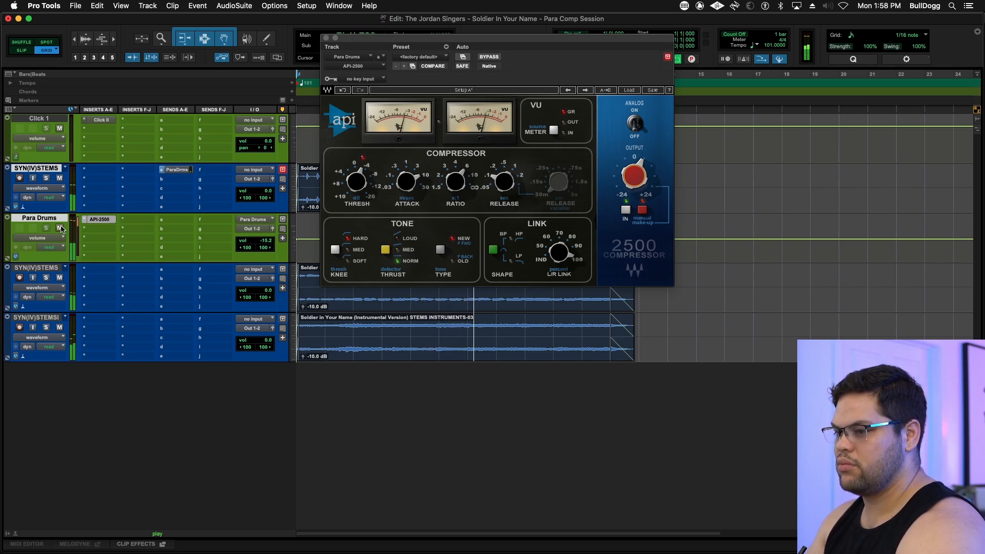
drag(268, 242, 269, 248)
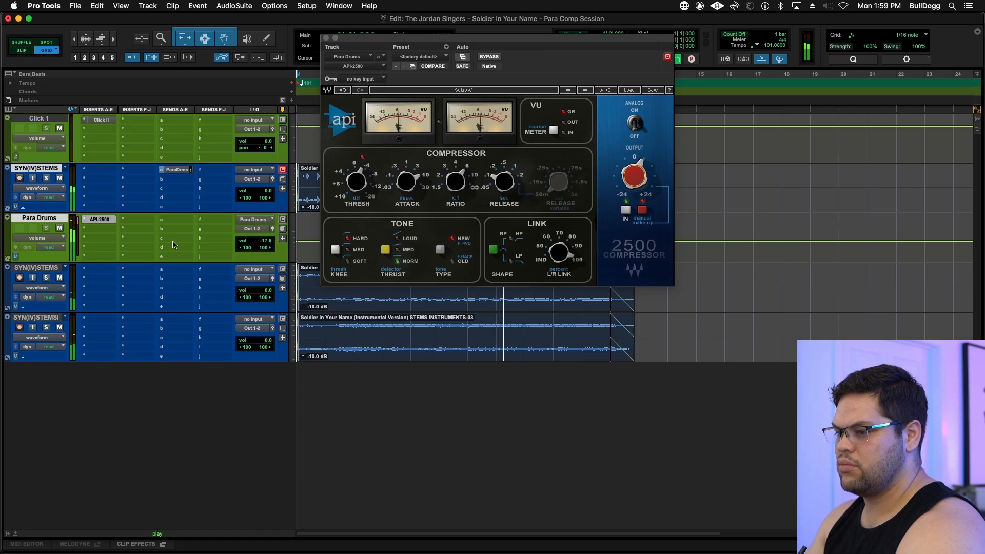
click(61, 229)
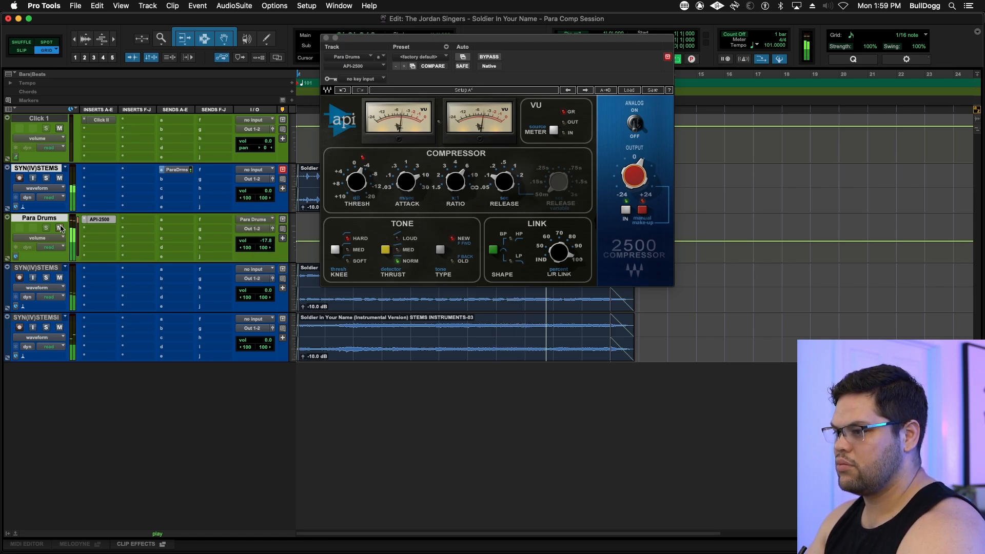
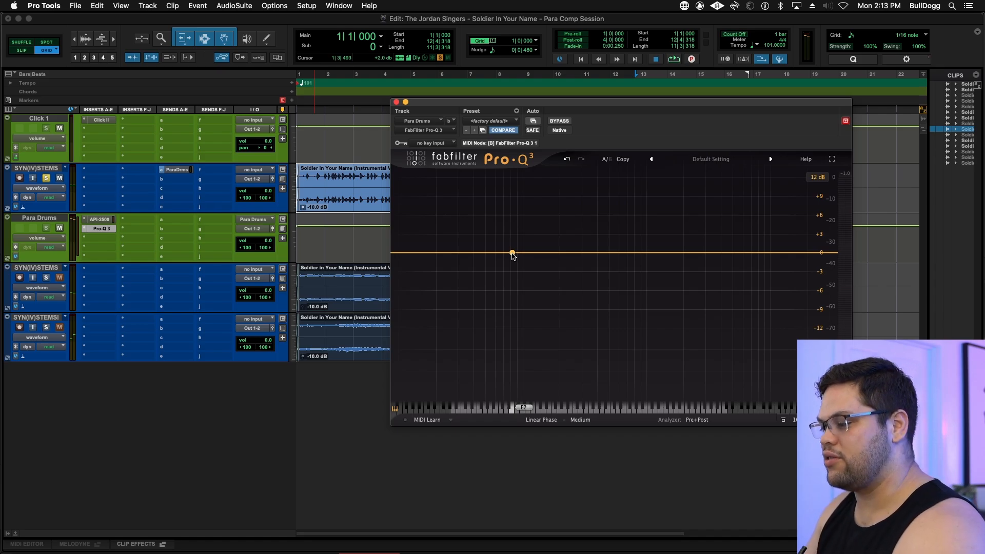
During playback, add a bell boost of about +3.2 dB at 68 Hz in the Pro-Q 3 on Para Drums
key(space)
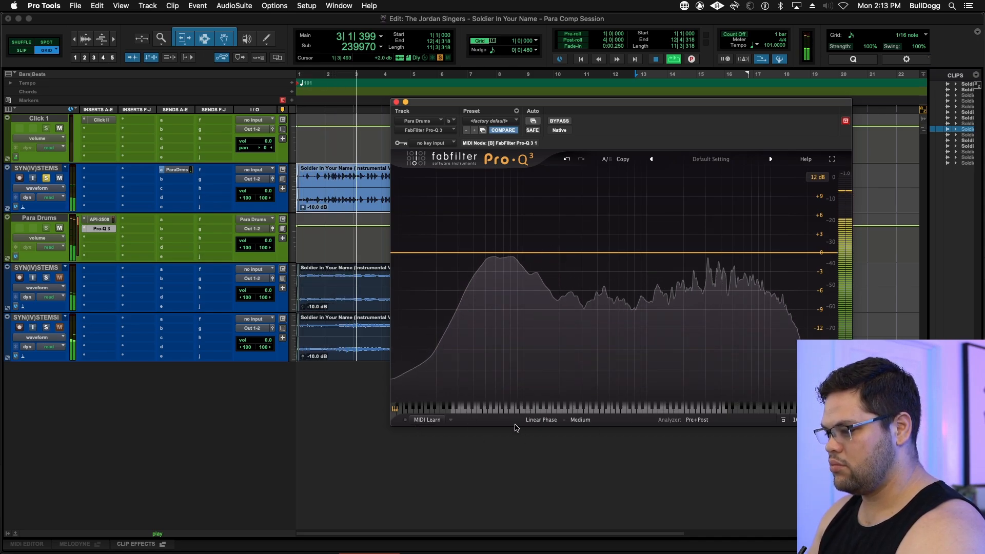
drag(546, 256, 501, 233)
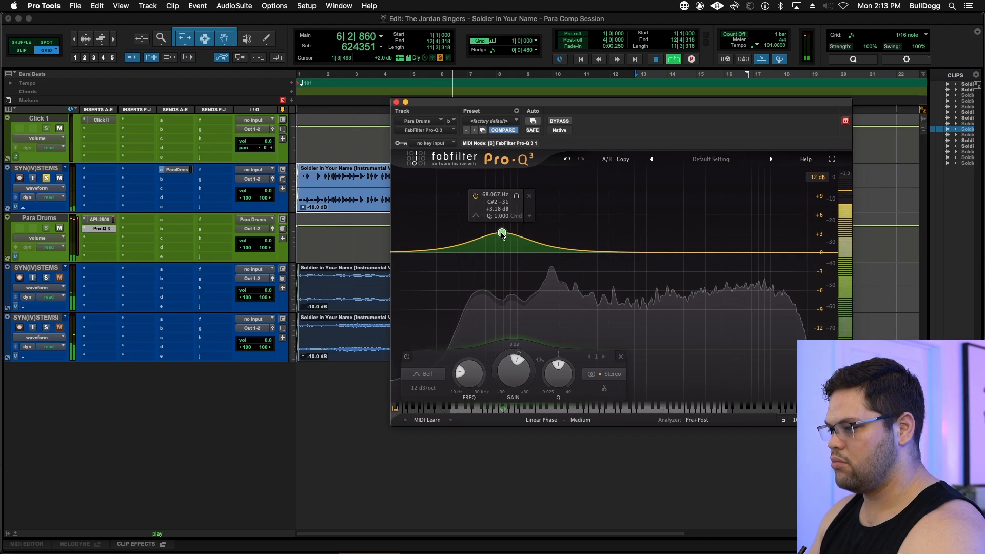
Compare the Pro-Q 3's Zero Latency and Linear Phase modes by ear on the drums, ending on Linear Phase
click(546, 420)
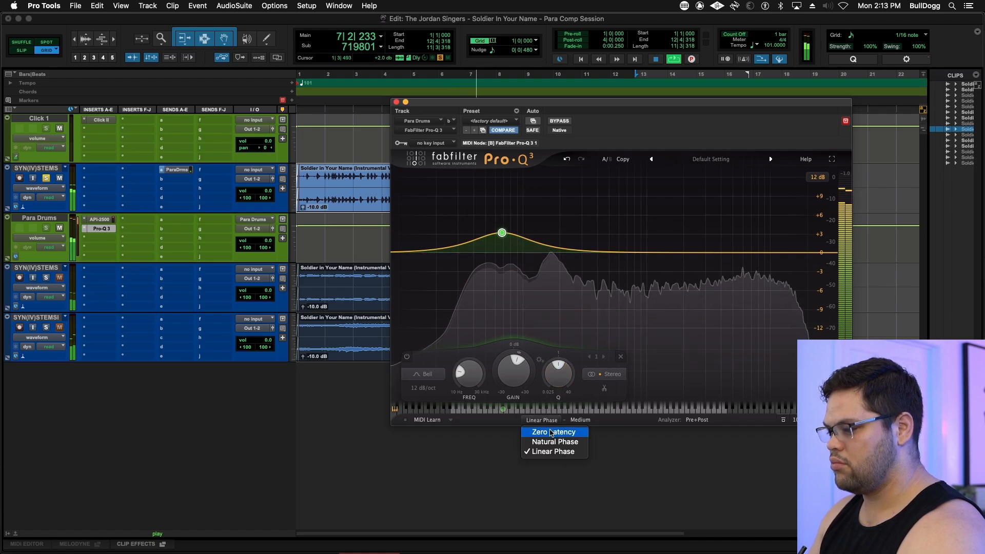
click(551, 432)
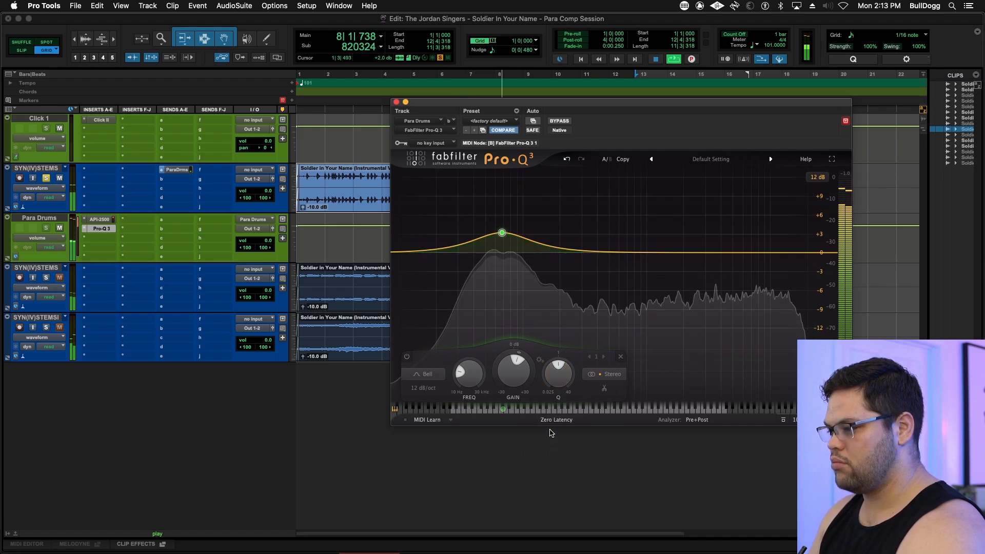
click(551, 420)
click(551, 452)
key(space)
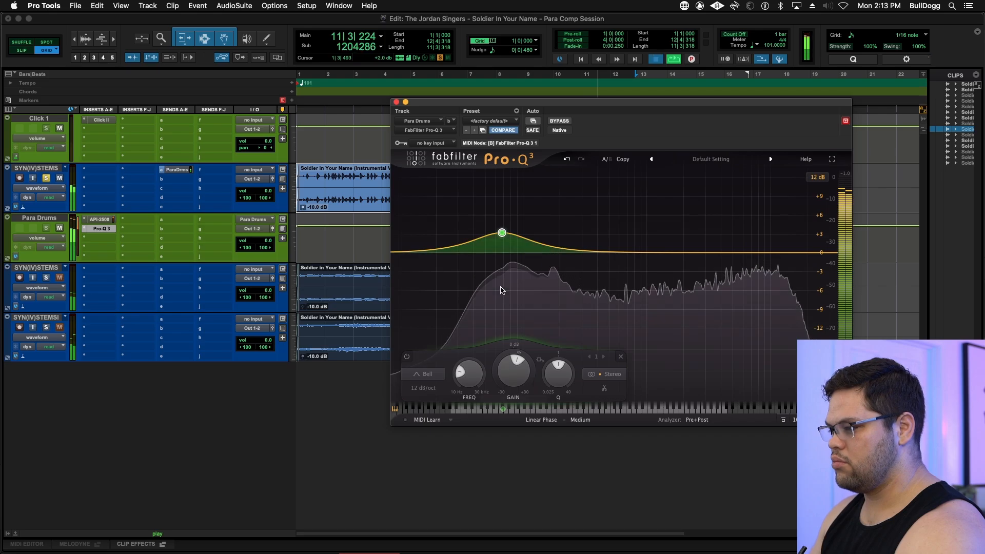
key(space)
mouse_move(501, 239)
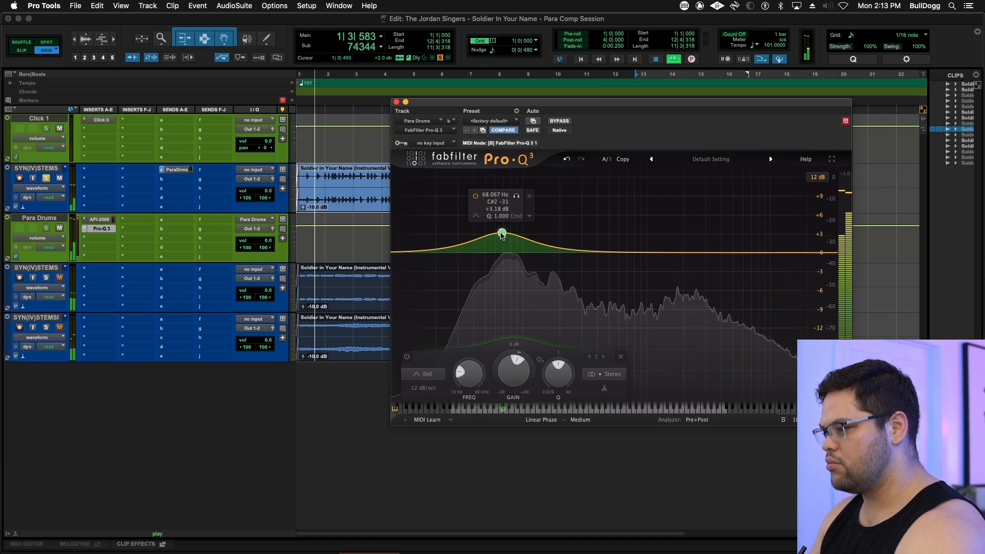
click(550, 422)
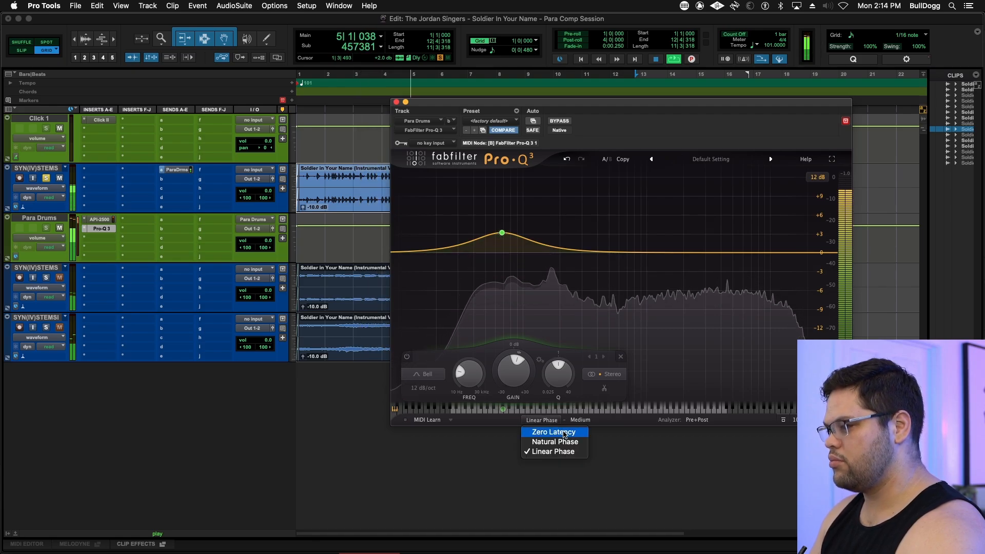
click(565, 434)
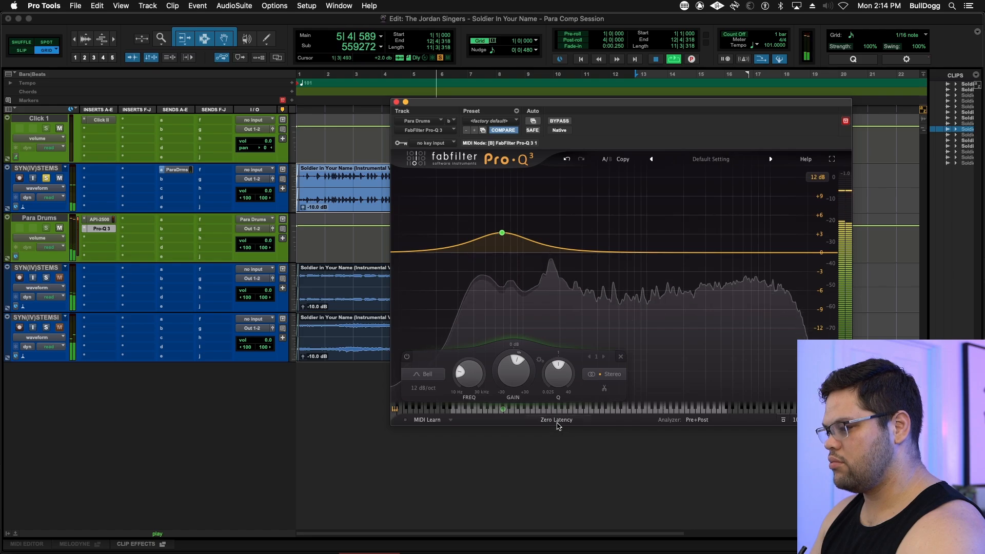
click(558, 422)
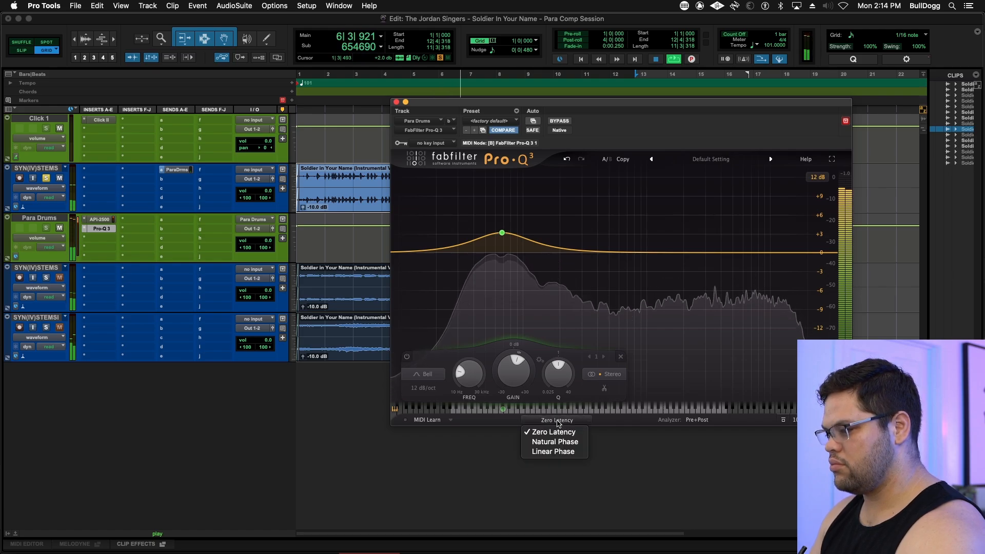
click(564, 452)
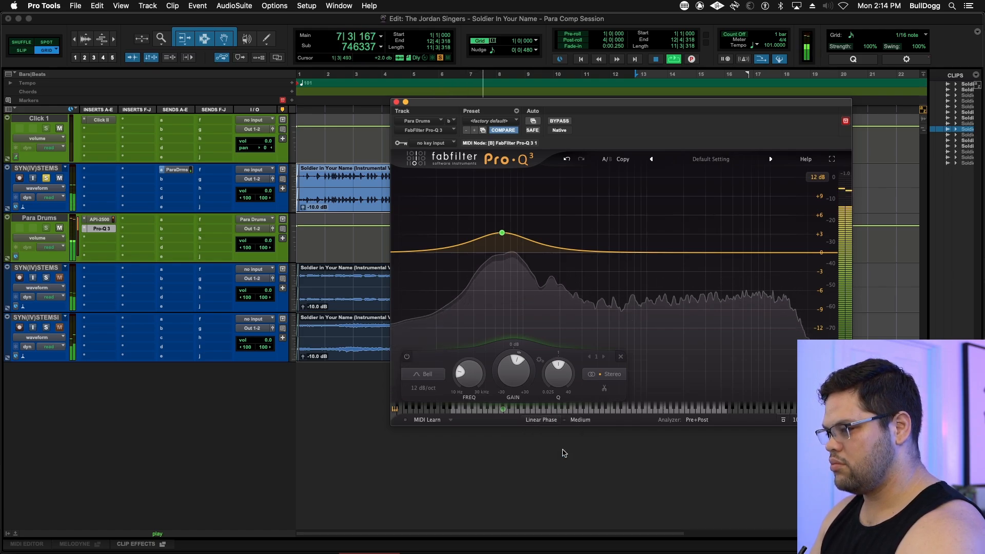
Stop playback and remove the 68 Hz bell boost from the Pro-Q 3 on Para Drums, keeping the tracks in view
key(space)
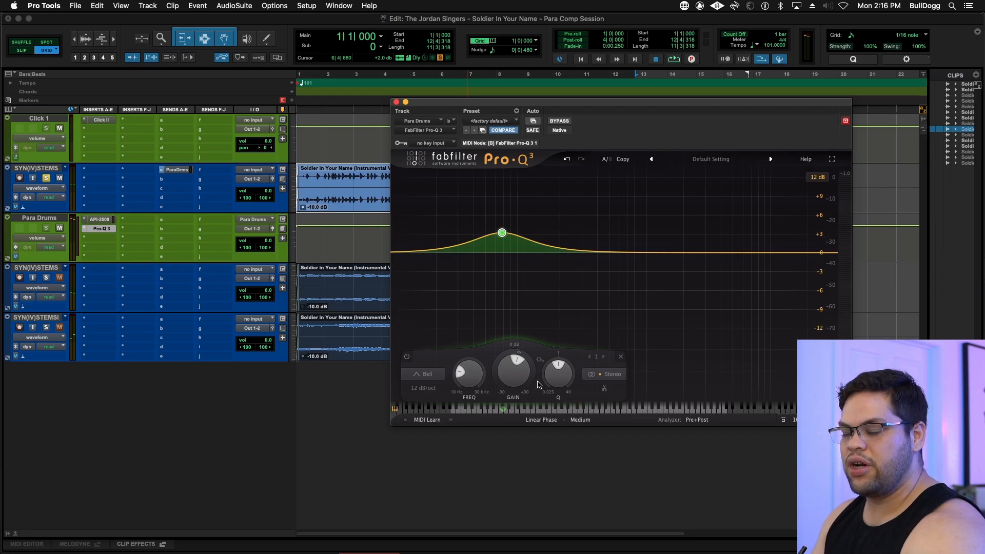
mouse_move(505, 237)
click(529, 196)
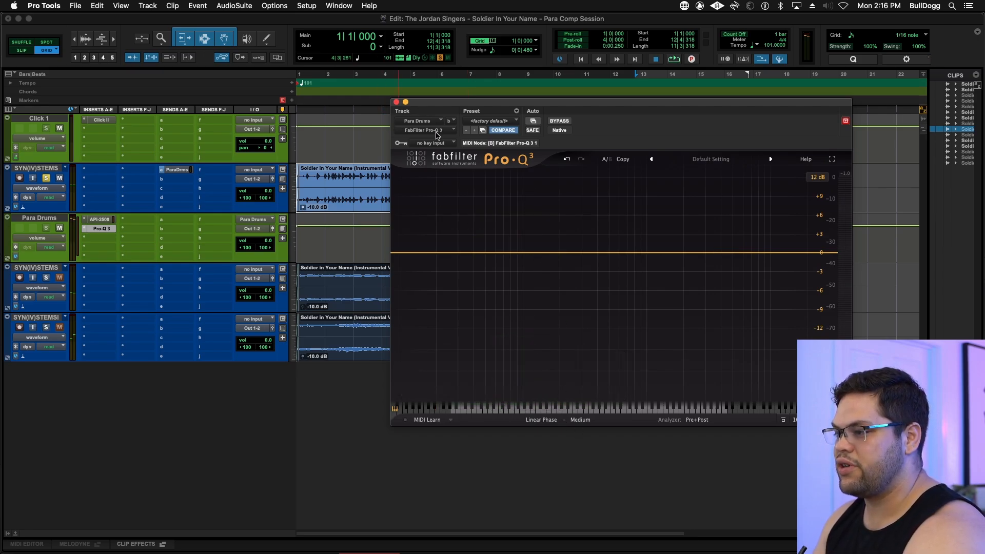
drag(443, 101, 447, 256)
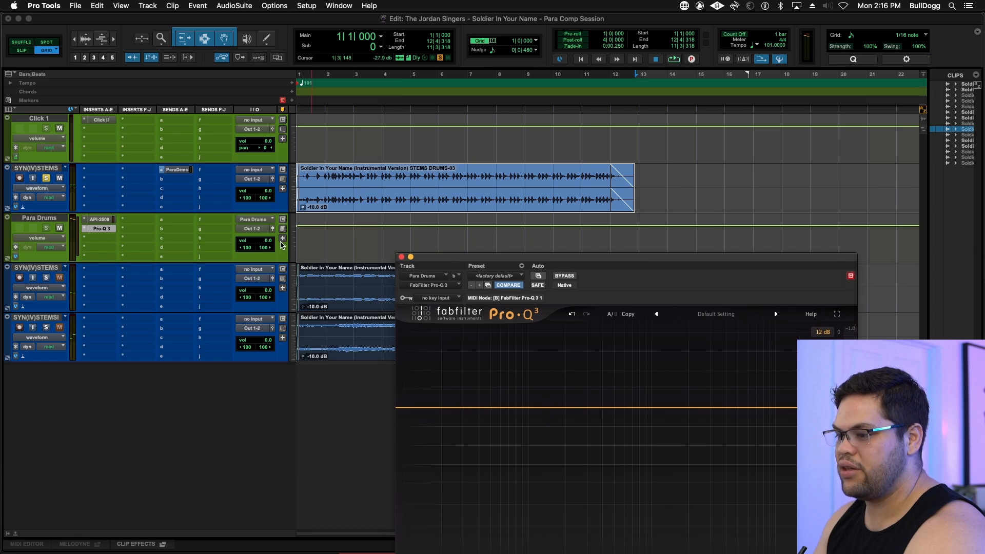
Pull the Para Drums volume fully down, unsolo the drum stem, and blend Para Drums into the full mix at -16.5 dB during playback
drag(271, 240, 272, 308)
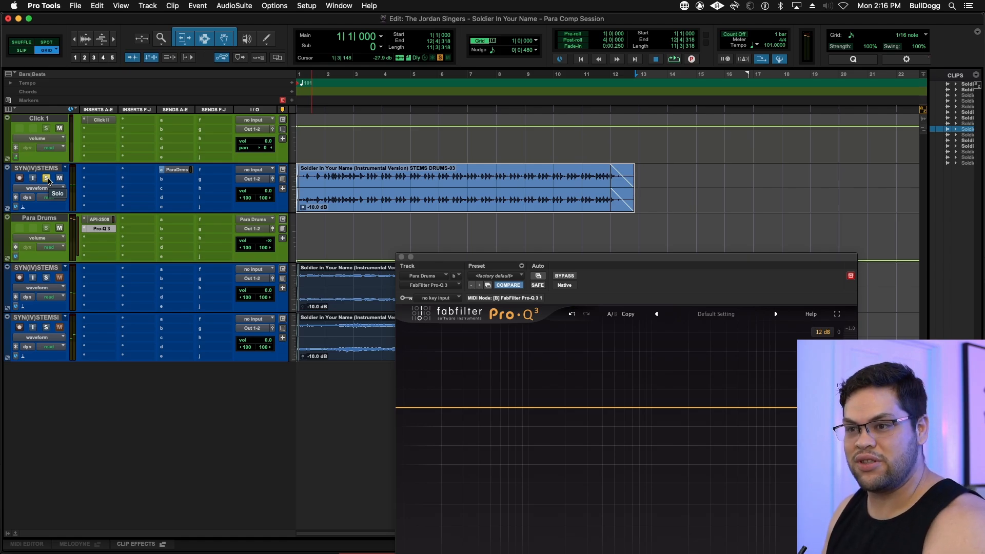
click(46, 178)
key(space)
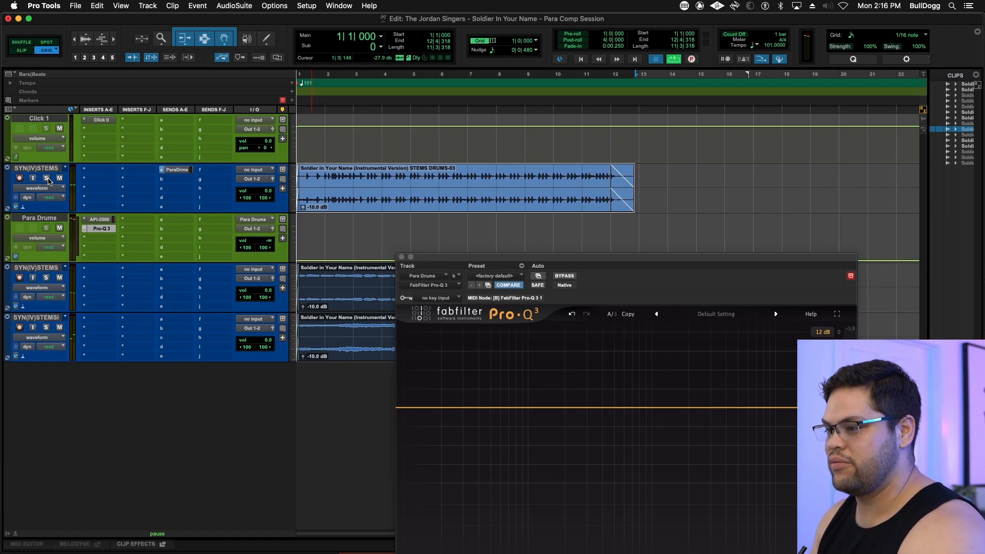
click(559, 408)
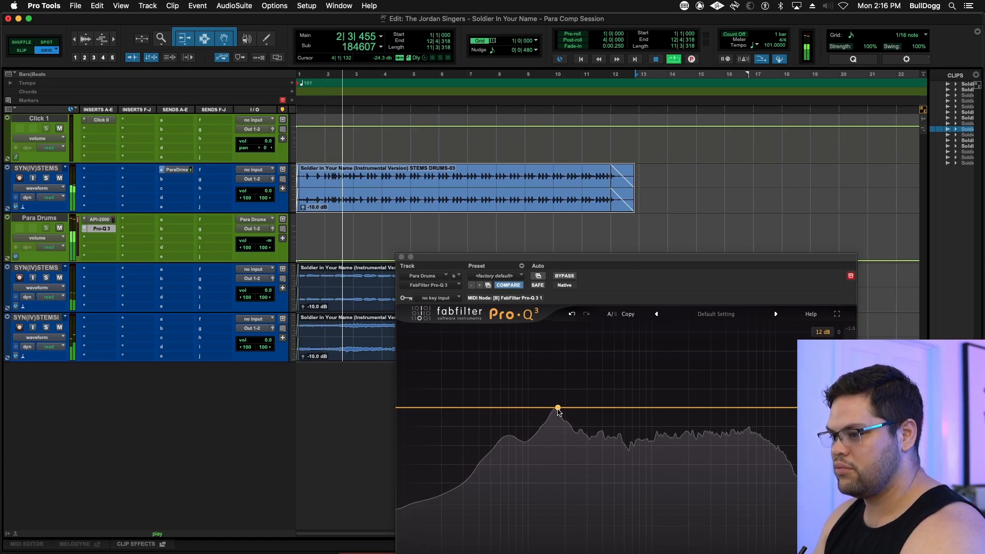
click(267, 242)
drag(266, 243, 267, 226)
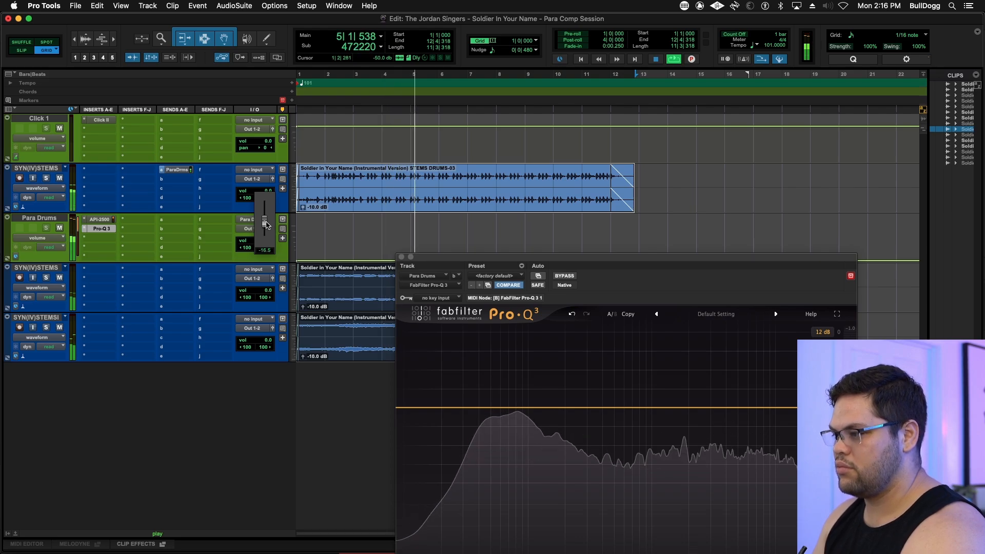
drag(267, 225, 266, 225)
key(space)
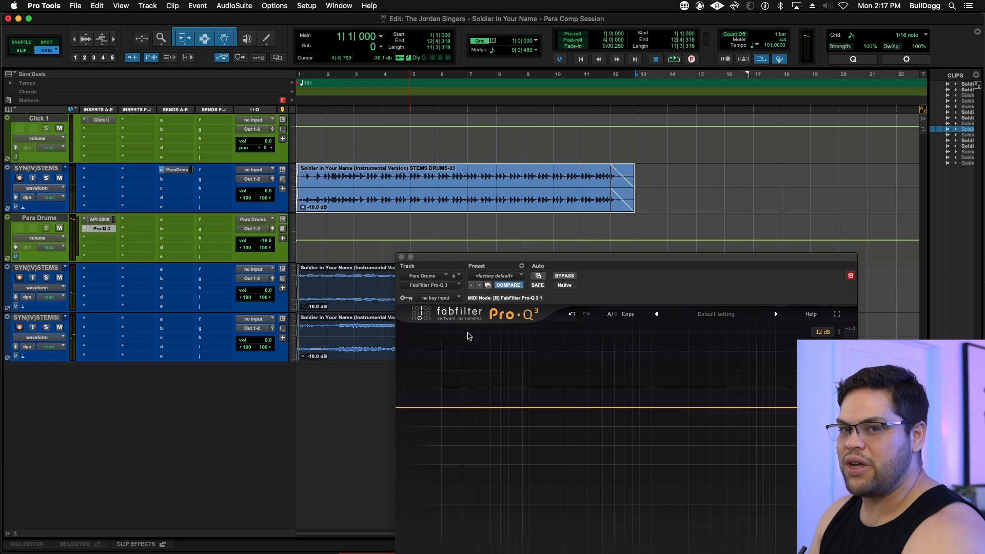
During playback, add Pro-Q 3 bell boosts of about +5 dB at 62 Hz and +3.3 dB at 4160 Hz with Q 2.17
key(space)
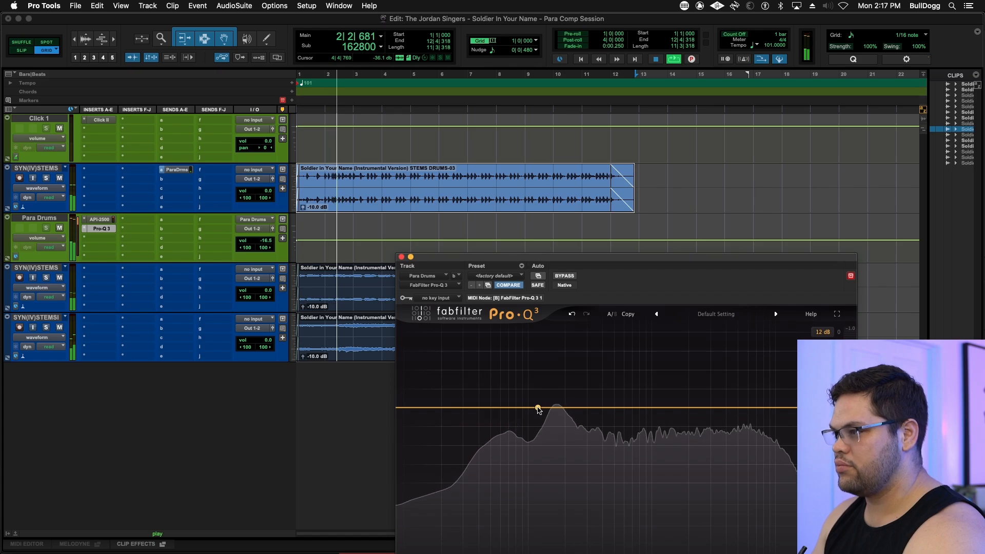
drag(538, 409, 503, 378)
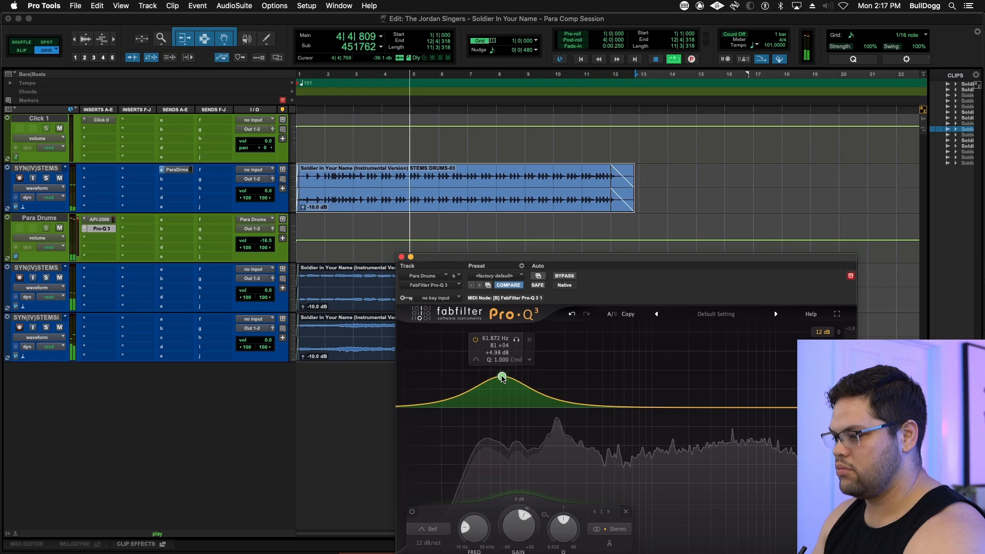
drag(646, 407, 730, 397)
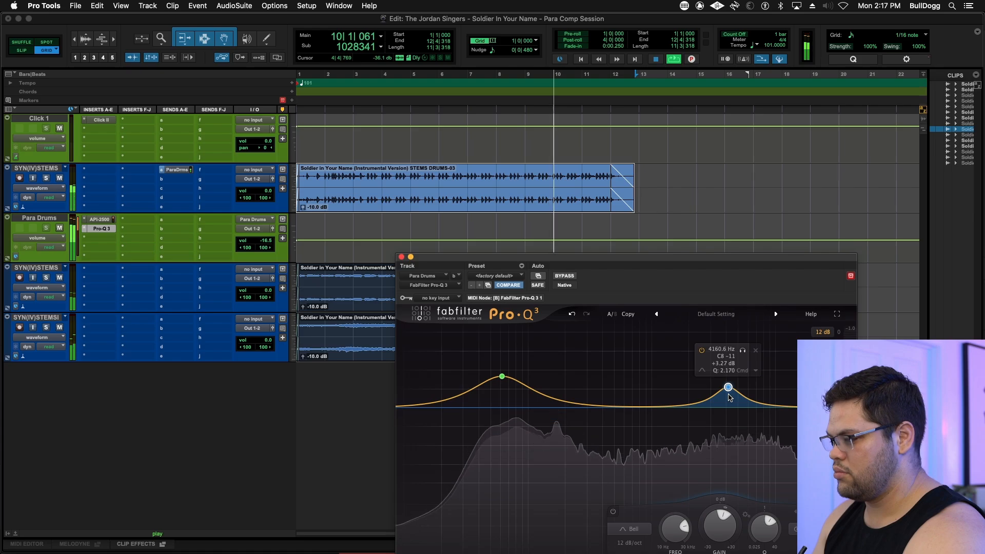
Turn the 4160 Hz band into an upward dynamic boost of about 5 dB, with static gain near 0 dB and the threshold at -21.1 dB
drag(700, 260, 690, 155)
drag(712, 429, 713, 455)
drag(711, 404, 721, 356)
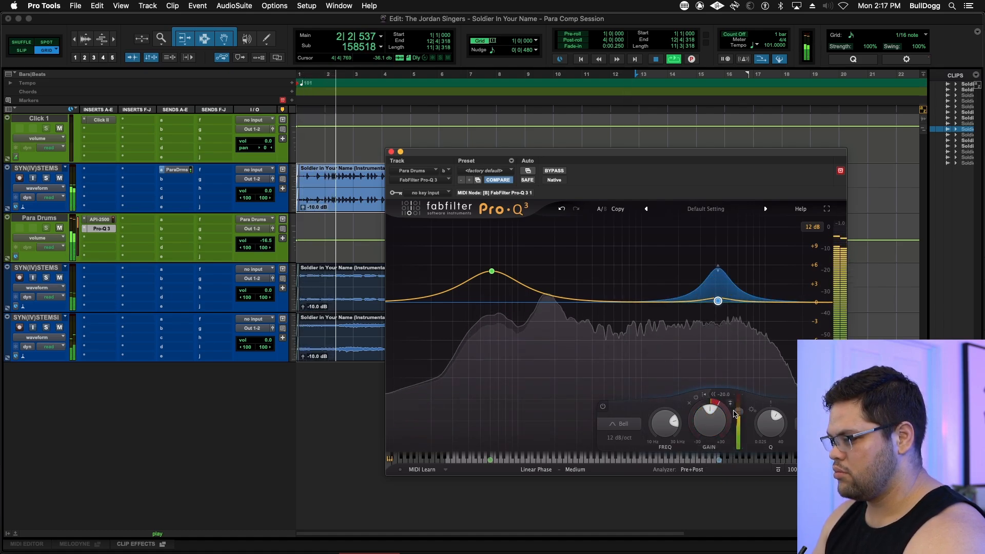
mouse_move(740, 413)
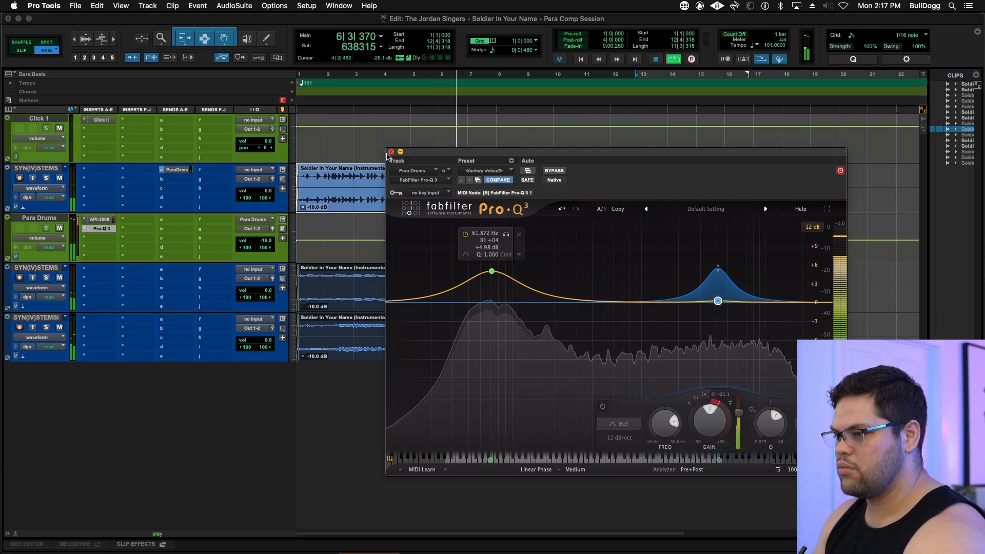
Compare the full mix with Para Drums muted and unmuted during playback, ending with it muted
click(59, 229)
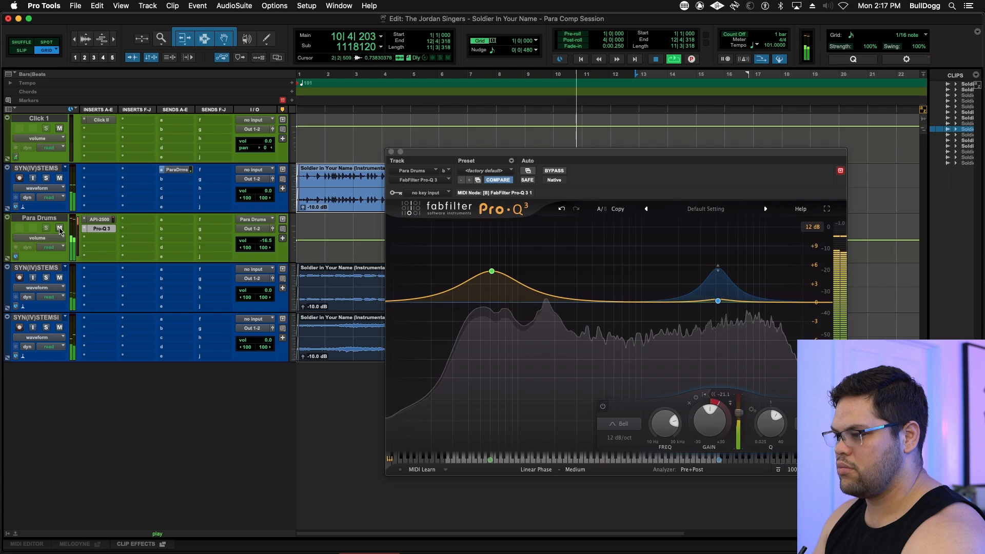
click(60, 230)
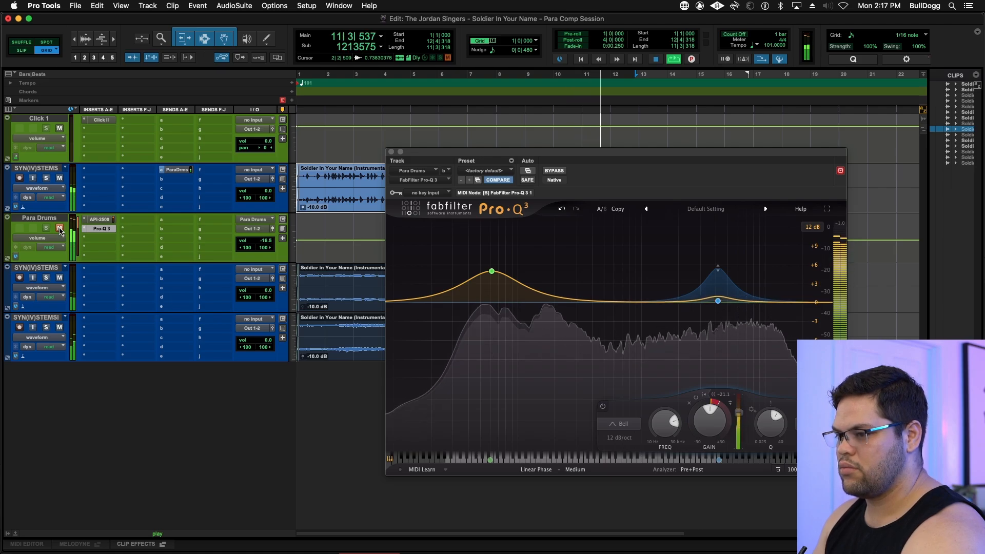
key(space)
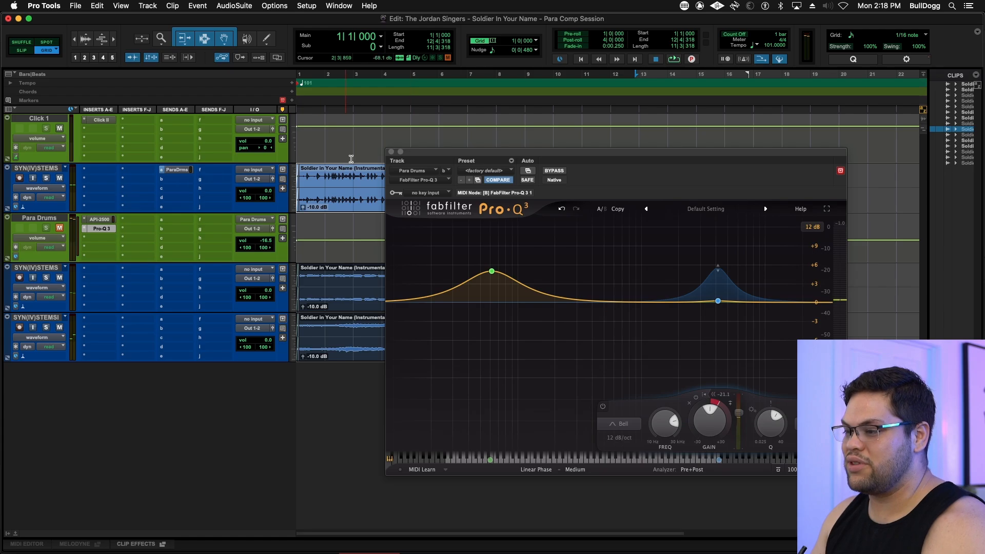
Close the Pro-Q 3 window and replay the mix, toggling the Para Drums mute to judge the parallel compression by ear
click(392, 153)
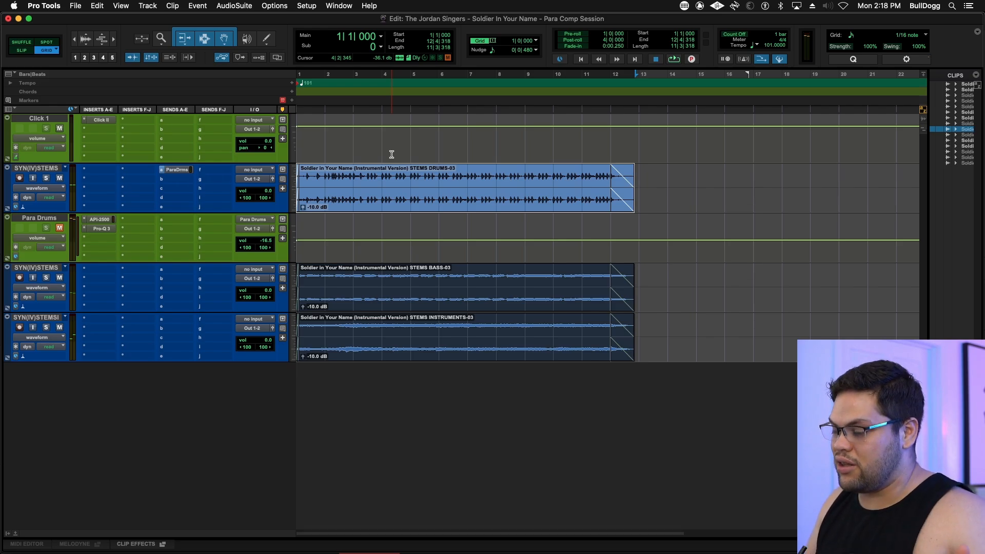
key(space)
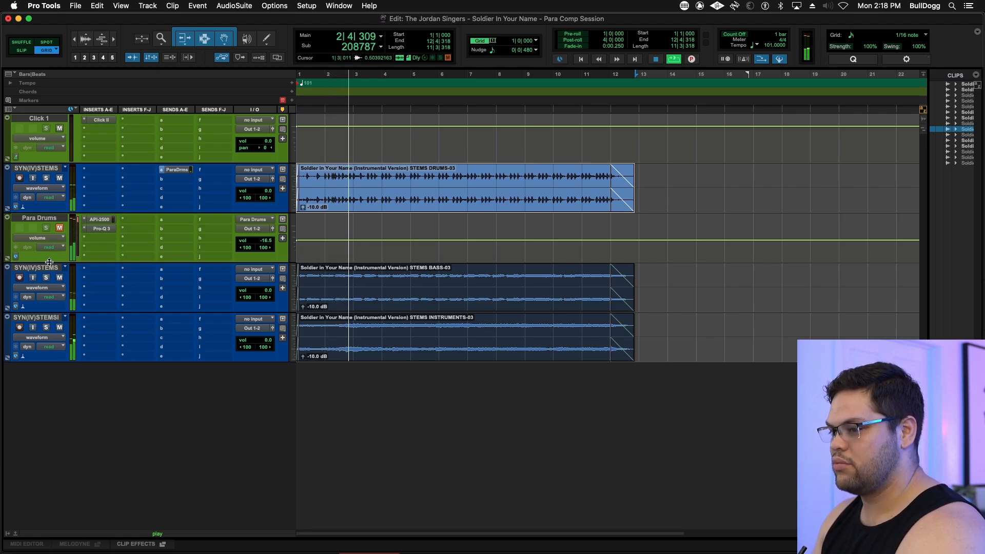
key(space)
key(space)
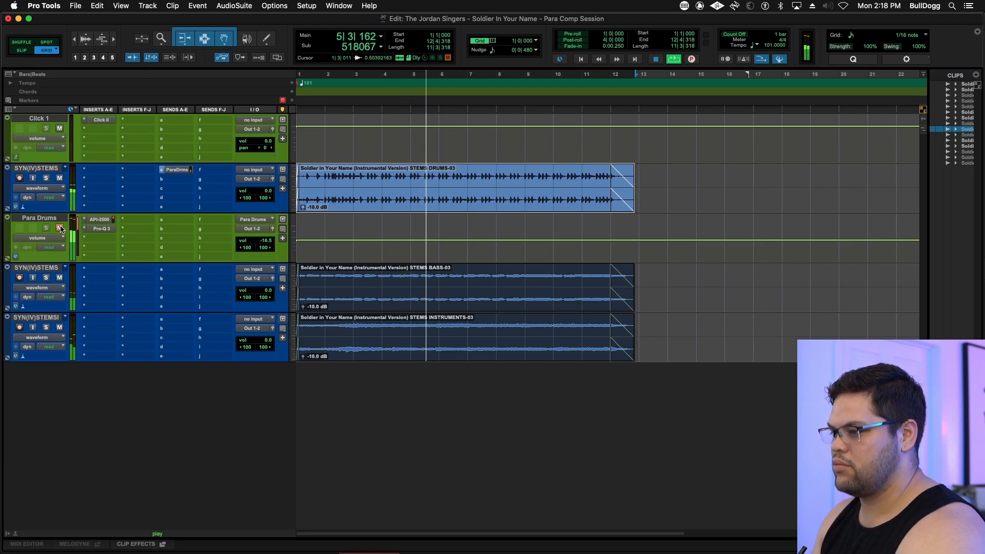
click(59, 228)
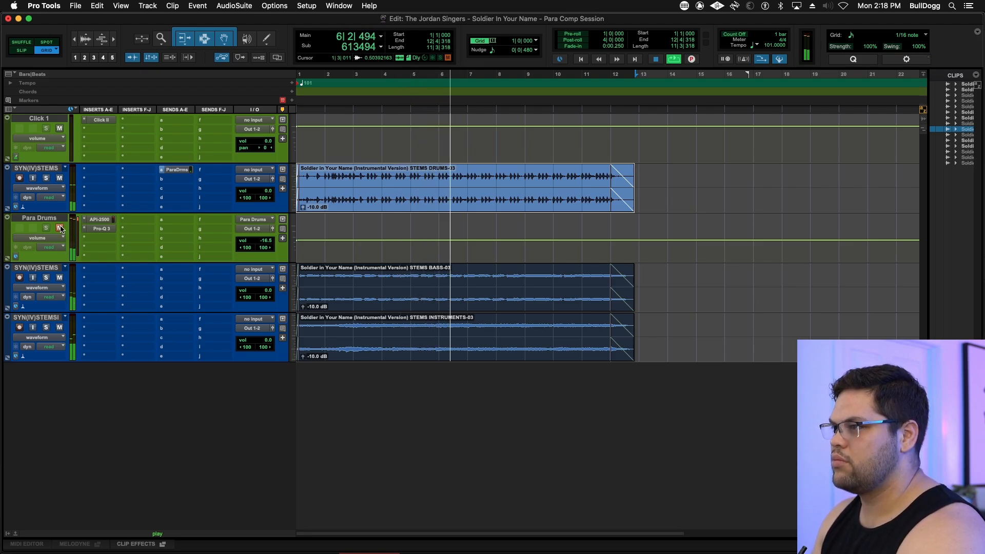